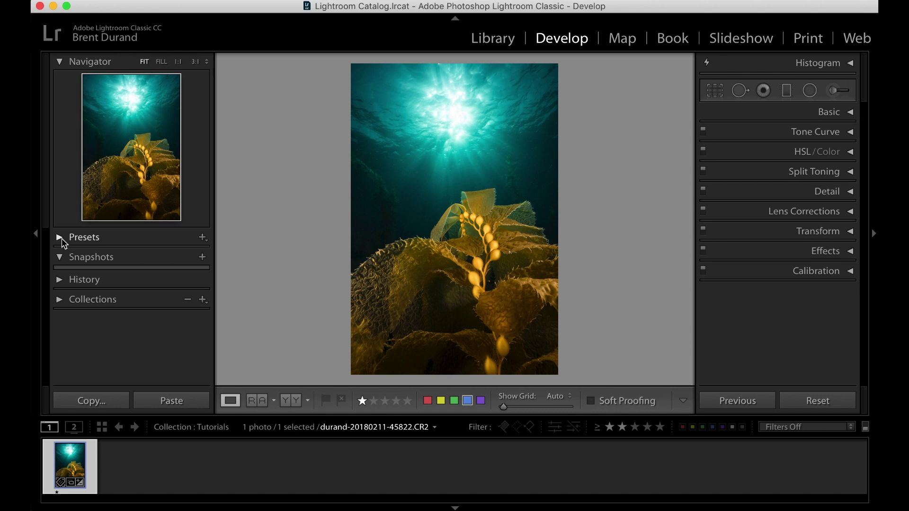
# Step: Import the three .xmp presets from the Desktop's Underwater-Photo-Presets folder into the Presets panel
pyautogui.click(60, 244)
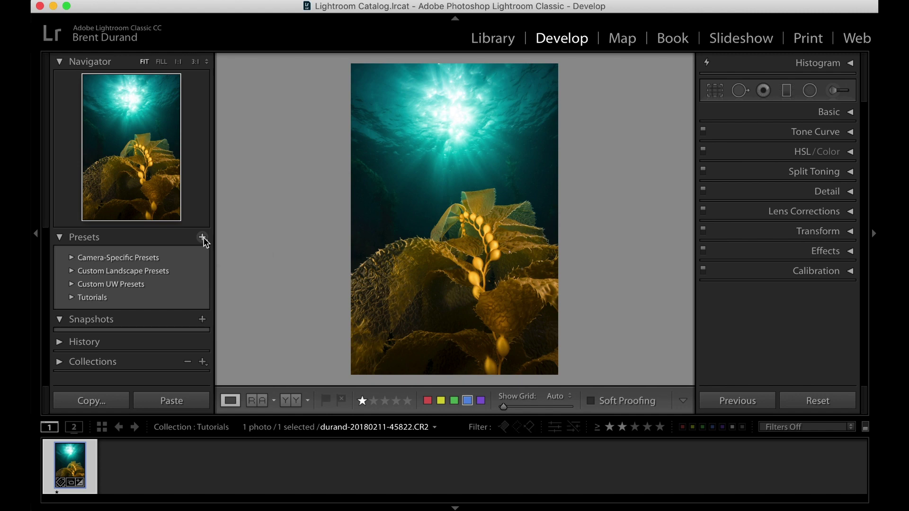
pyautogui.click(202, 239)
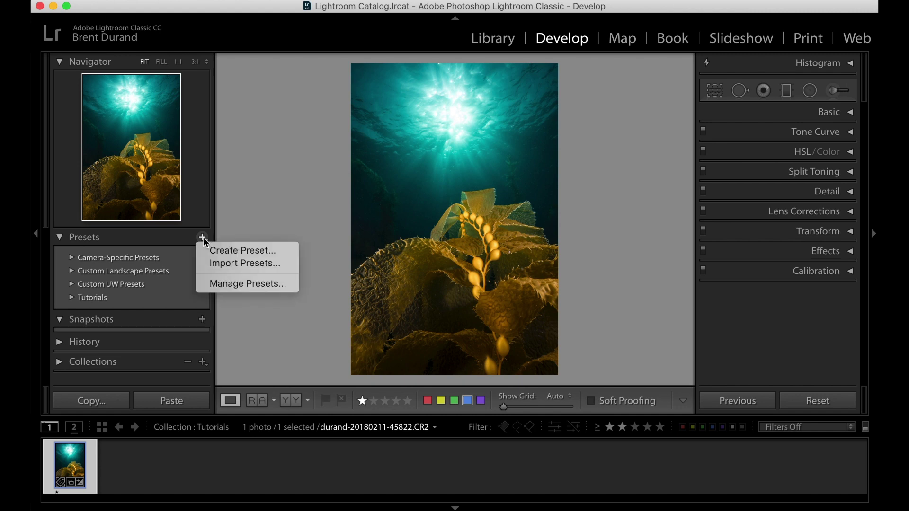
pyautogui.click(210, 266)
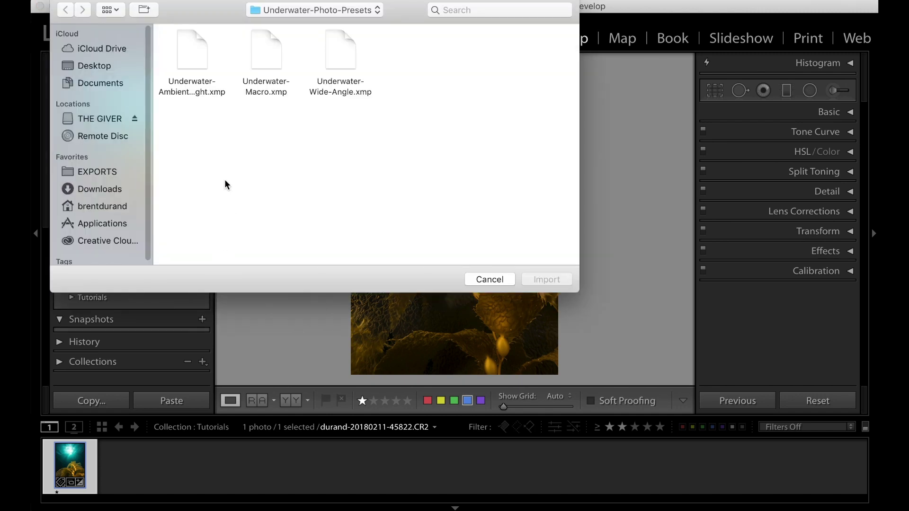
pyautogui.click(101, 71)
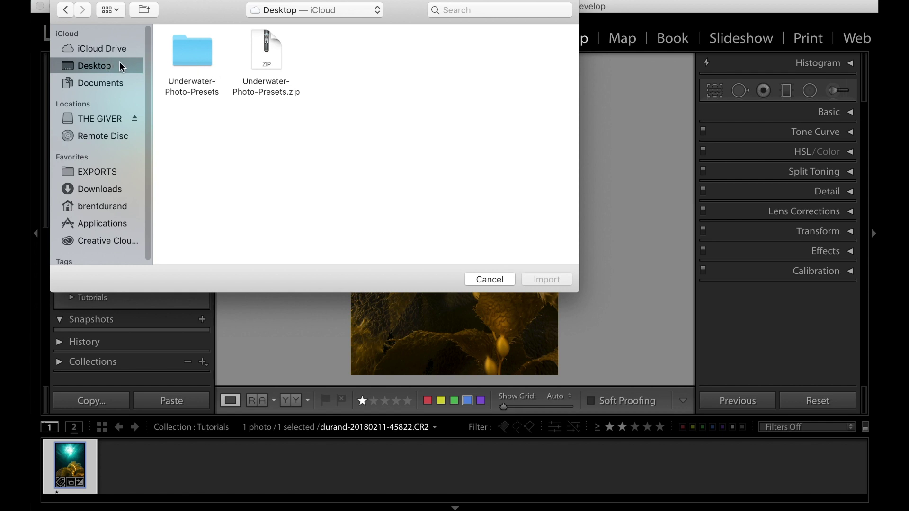
pyautogui.doubleClick(190, 53)
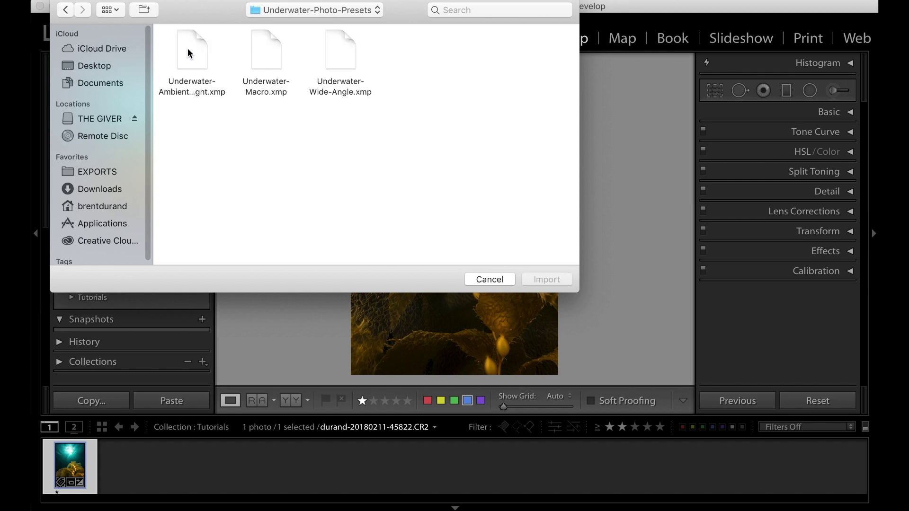
pyautogui.moveTo(193, 122); pyautogui.dragTo(345, 39)
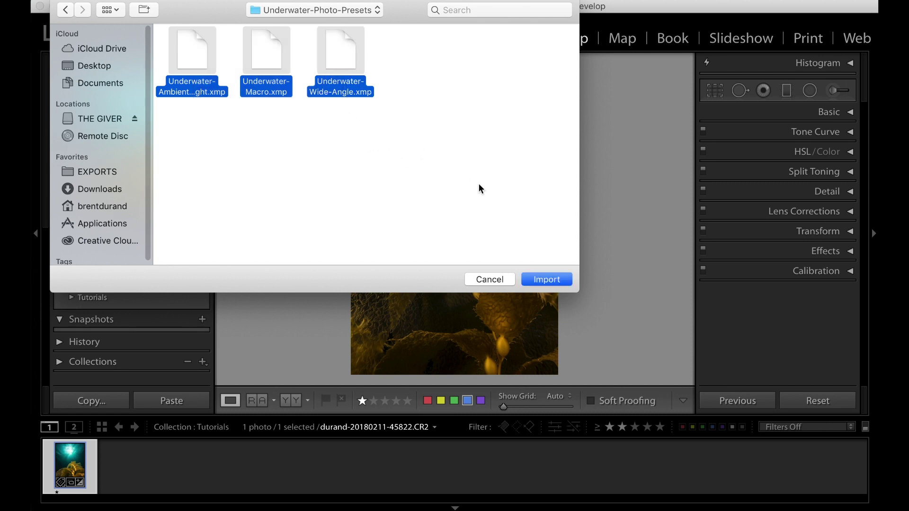
pyautogui.click(546, 279)
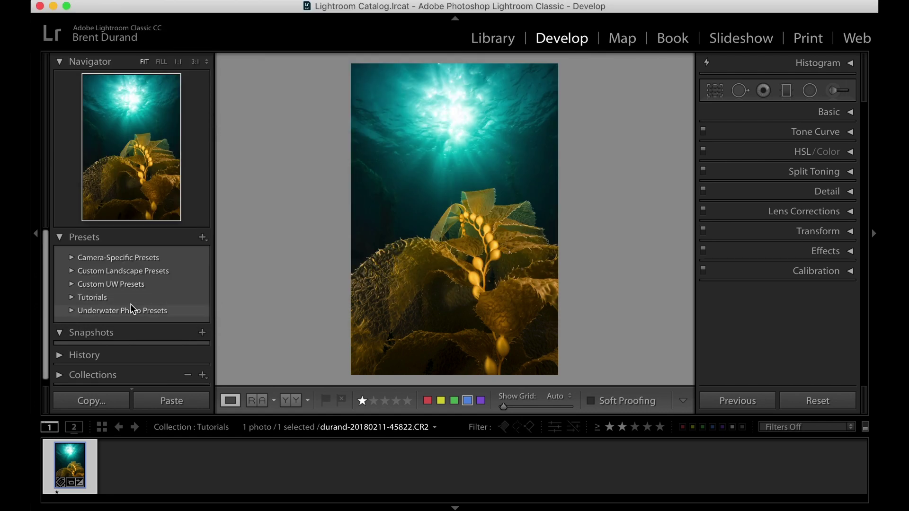
# Step: Expand Underwater Photo Presets to list Macro, Wide-Angle and Ambient-Light, and bring up the group's options
pyautogui.click(72, 311)
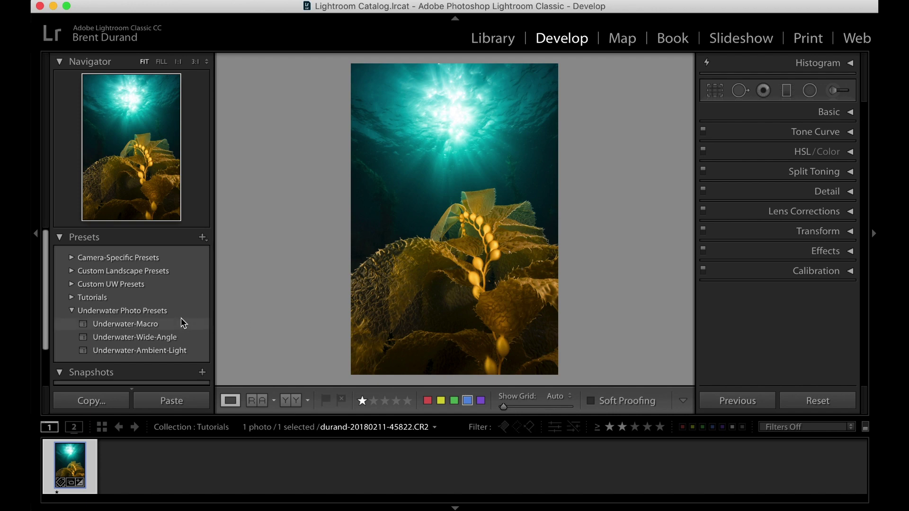
pyautogui.rightClick(171, 312)
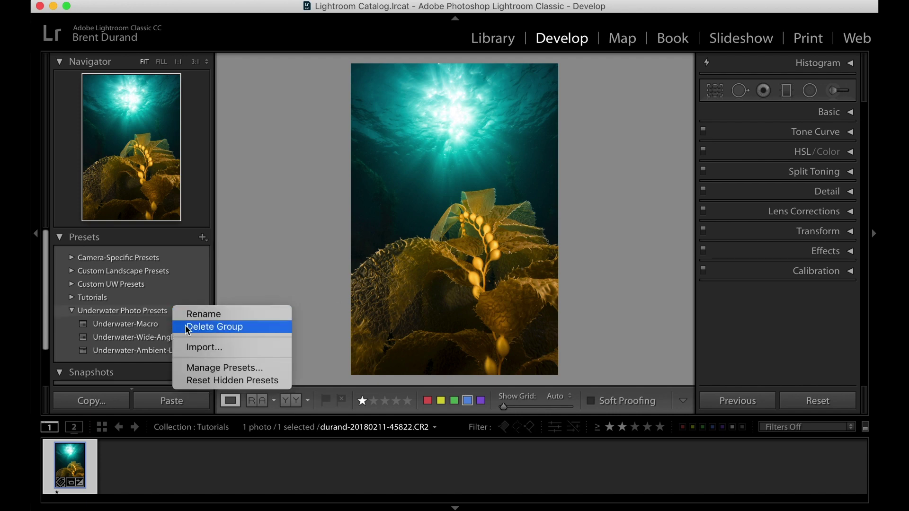
# Step: Back out of importing into the group, then apply the Underwater-Macro preset to the kelp photo
pyautogui.click(204, 347)
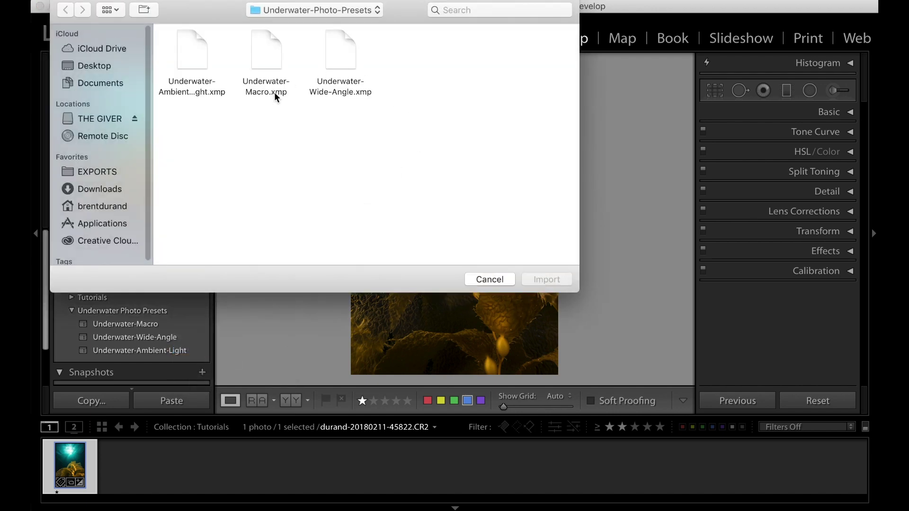
pyautogui.click(496, 282)
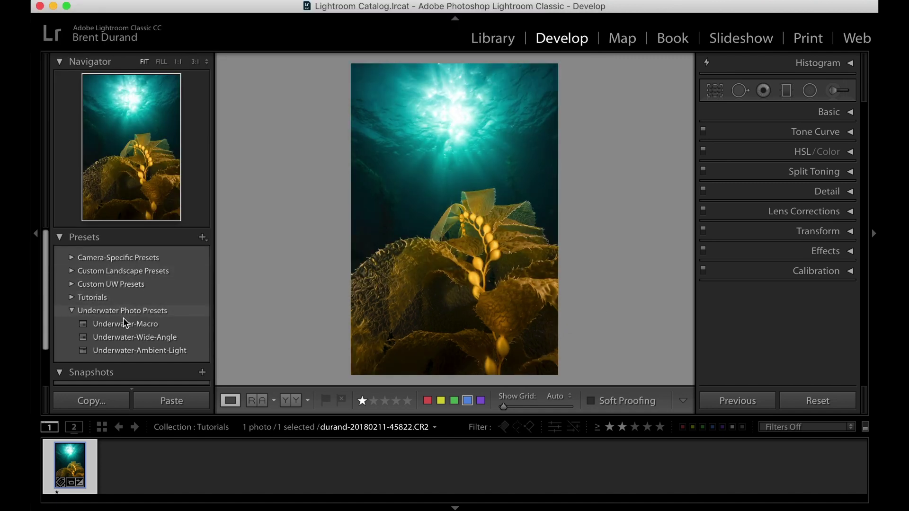
pyautogui.moveTo(126, 325)
pyautogui.mouseDown()
pyautogui.moveTo(84, 307)
pyautogui.moveTo(91, 323)
pyautogui.mouseUp()
pyautogui.click(114, 325)
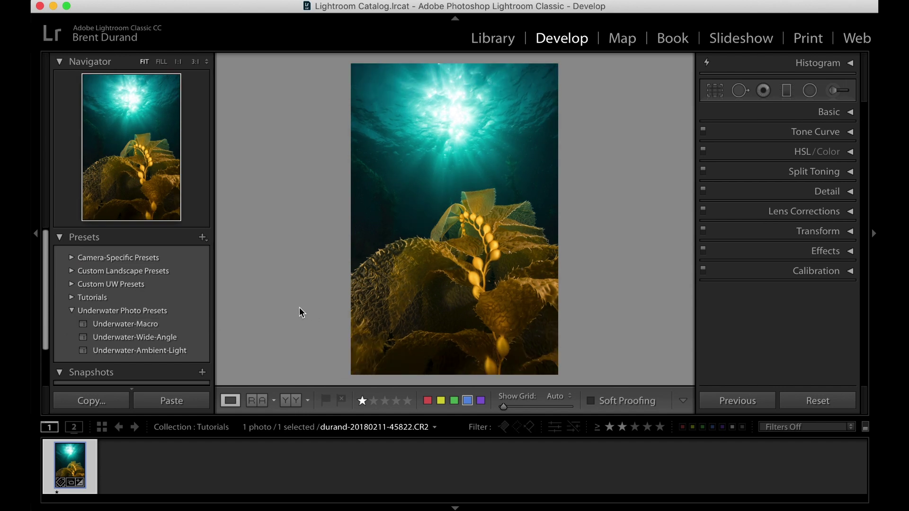